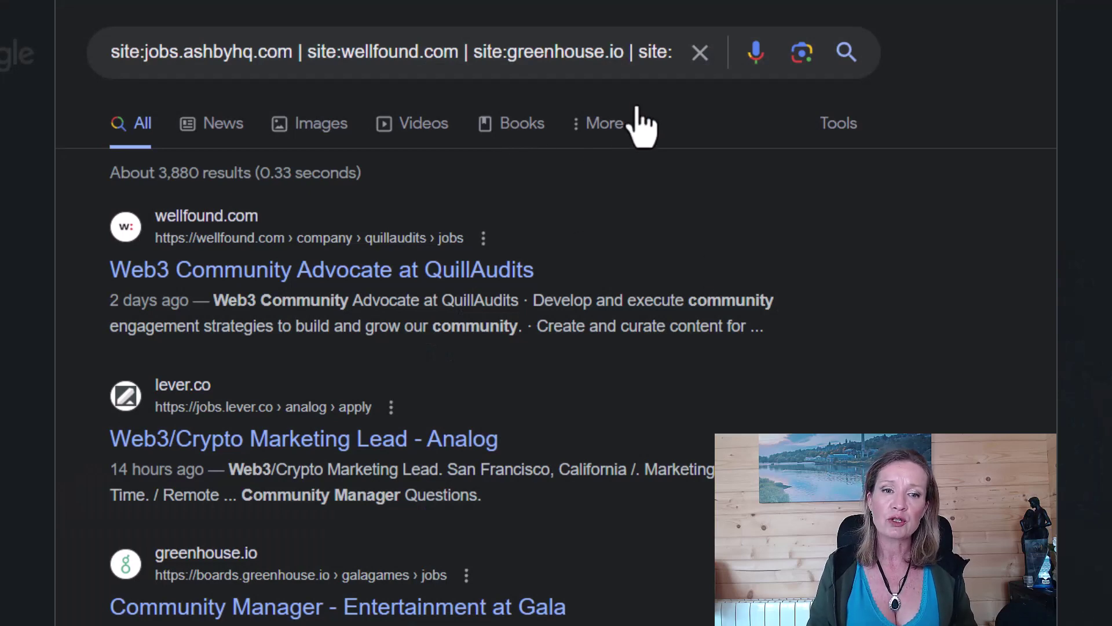
Highlight the query's OR separators, site:wellfound.com and community manager keywords, then rerun the web3 search.
{"action": "left_click", "coordinate": [635, 73]}
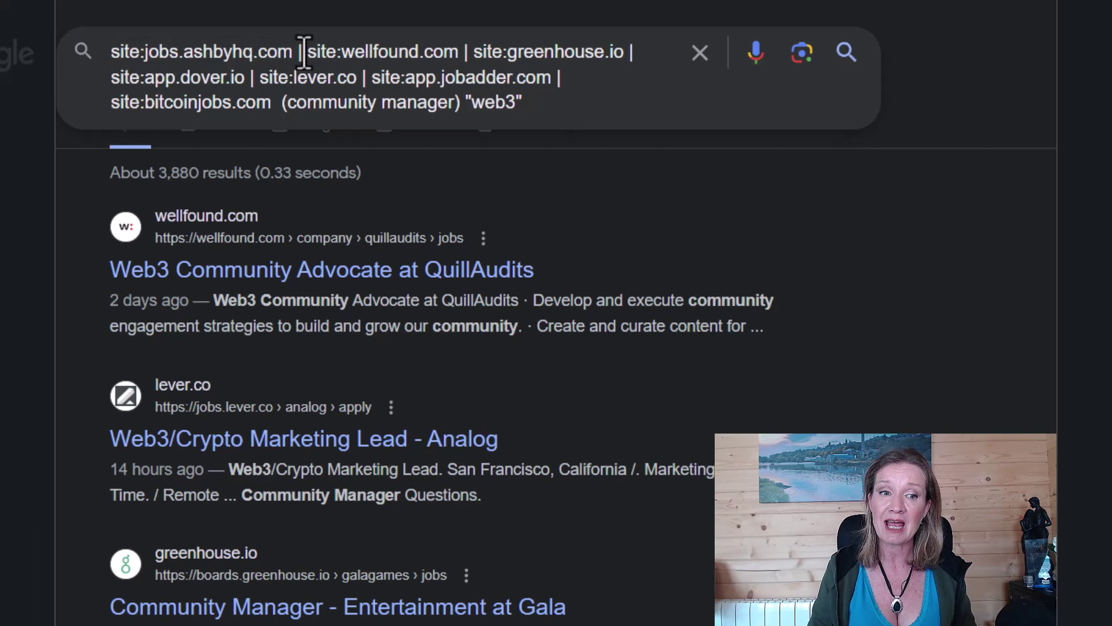
{"action": "left_click_drag", "start_coordinate": [303, 52], "coordinate": [296, 51]}
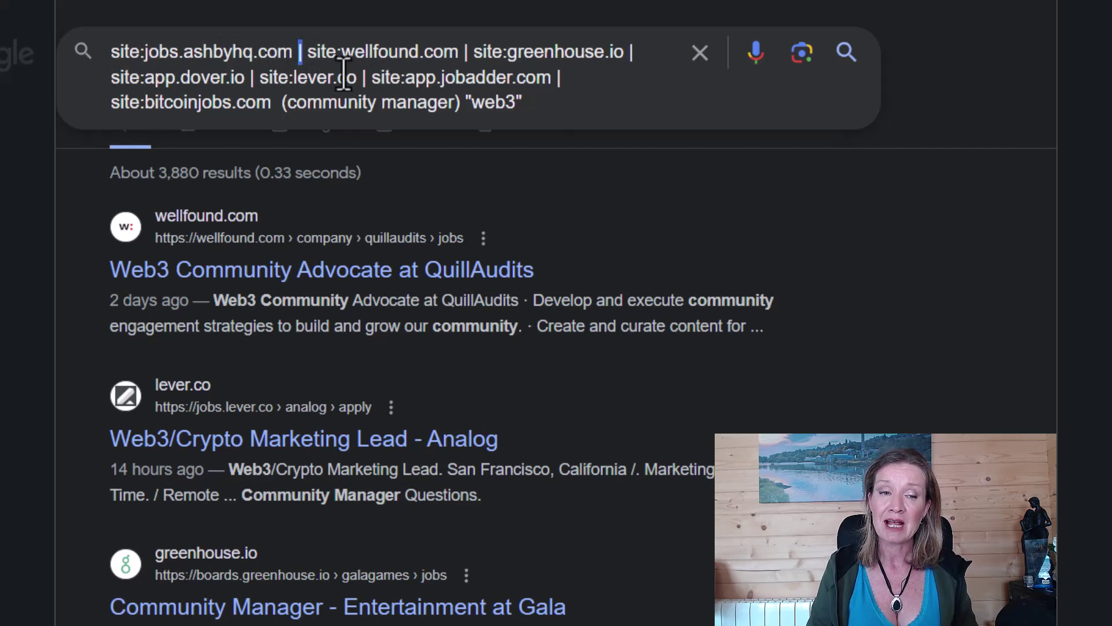
{"action": "left_click_drag", "start_coordinate": [308, 52], "coordinate": [458, 58]}
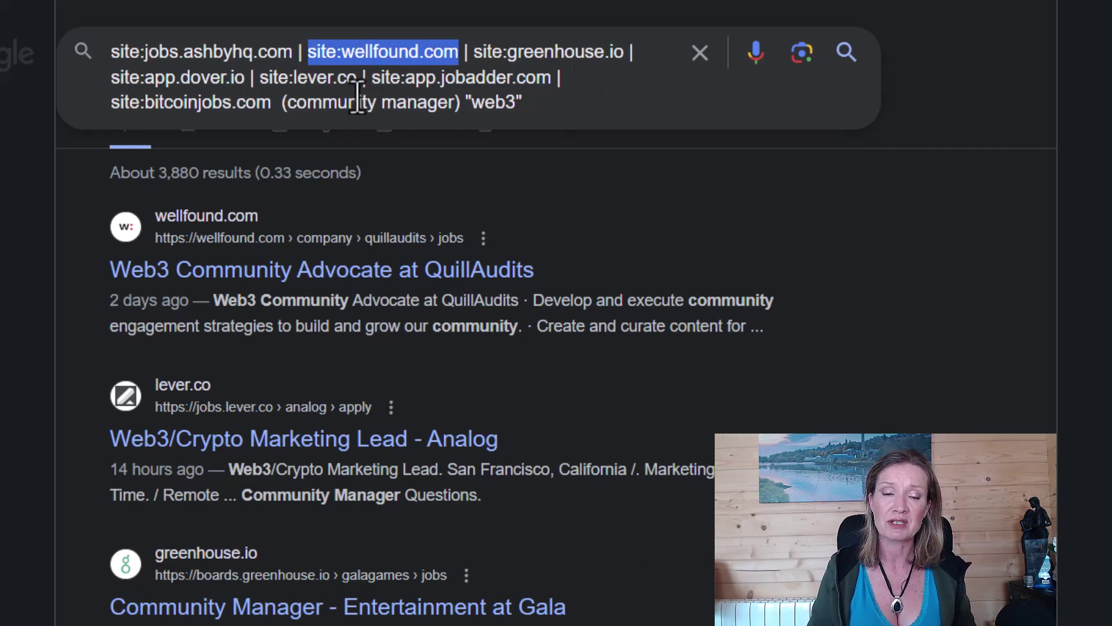
{"action": "left_click", "coordinate": [337, 103]}
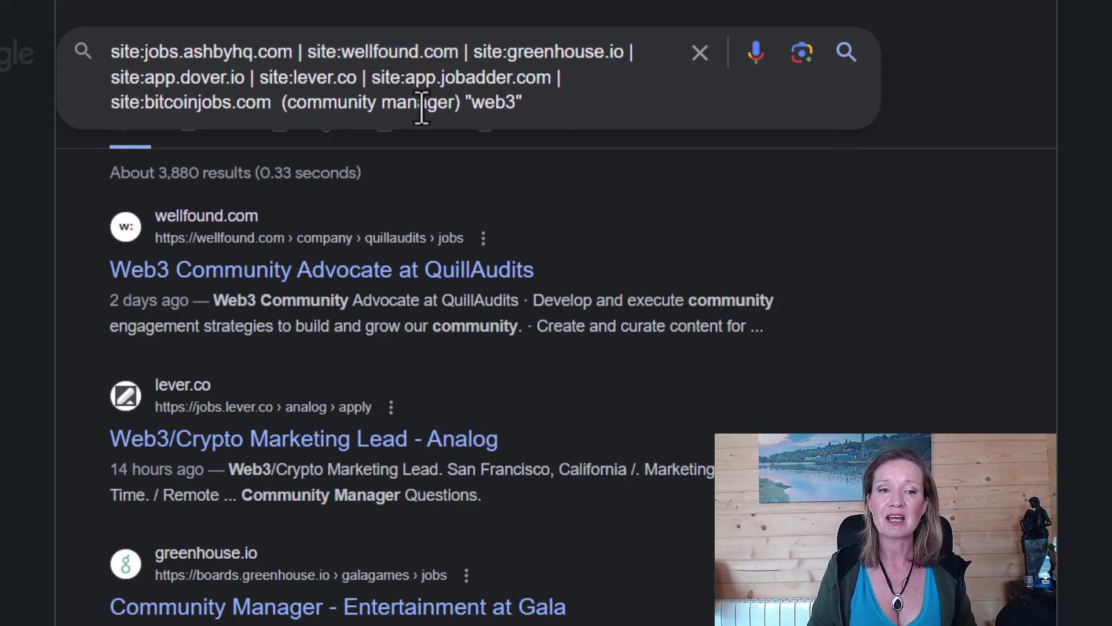
{"action": "left_click_drag", "start_coordinate": [453, 105], "coordinate": [292, 106]}
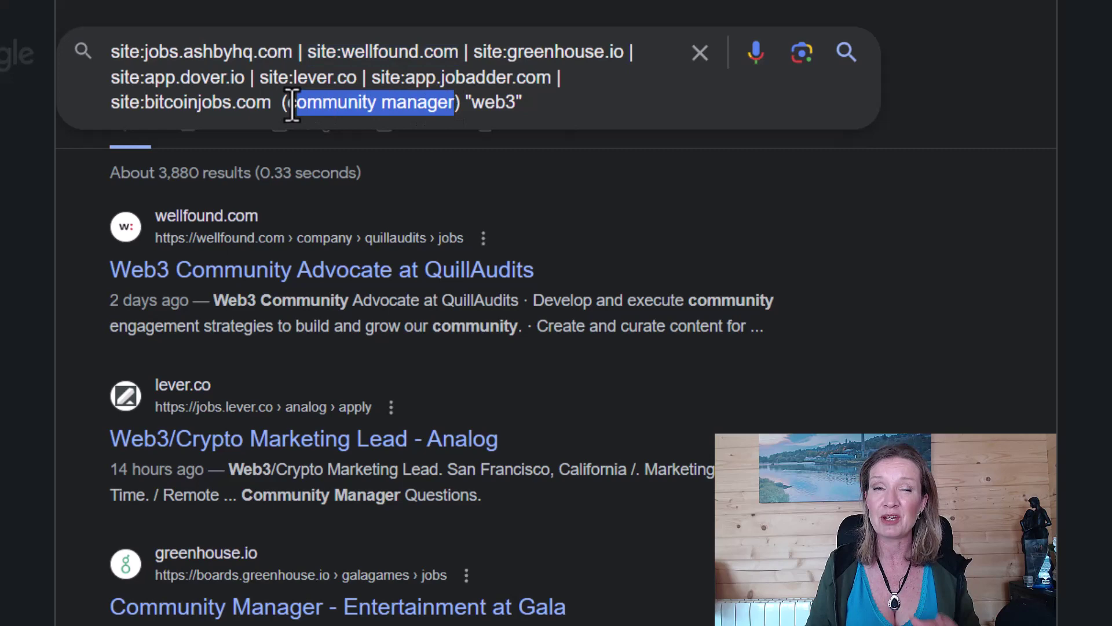
{"action": "left_click", "coordinate": [491, 105]}
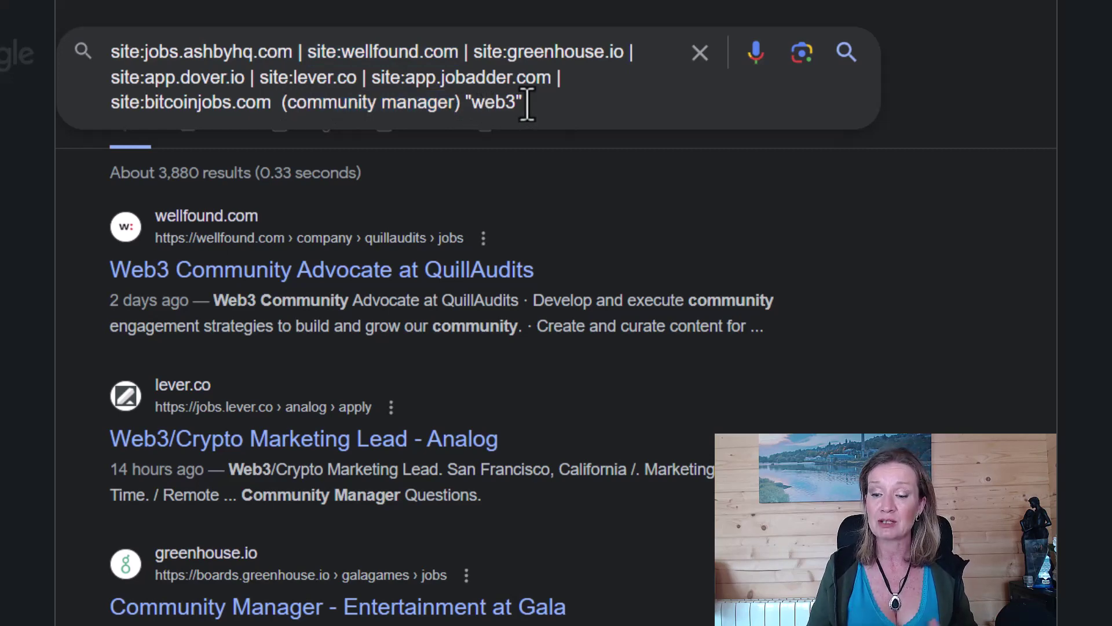
{"action": "key", "text": "Return"}
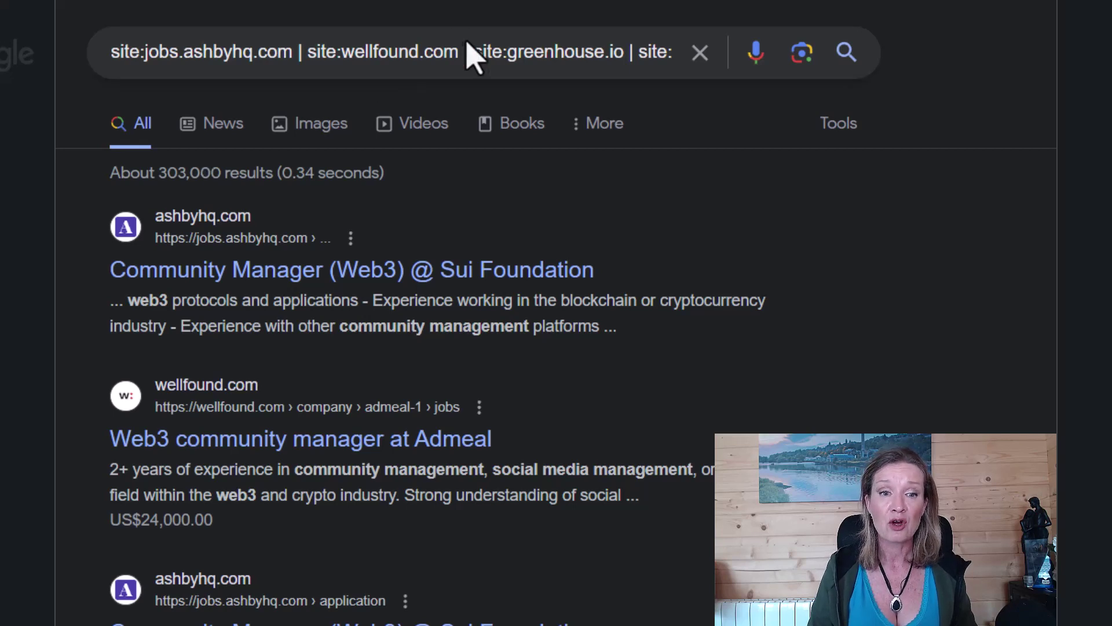
Append after:2023-5-16 to the end of the job query and search again.
{"action": "left_click", "coordinate": [594, 52]}
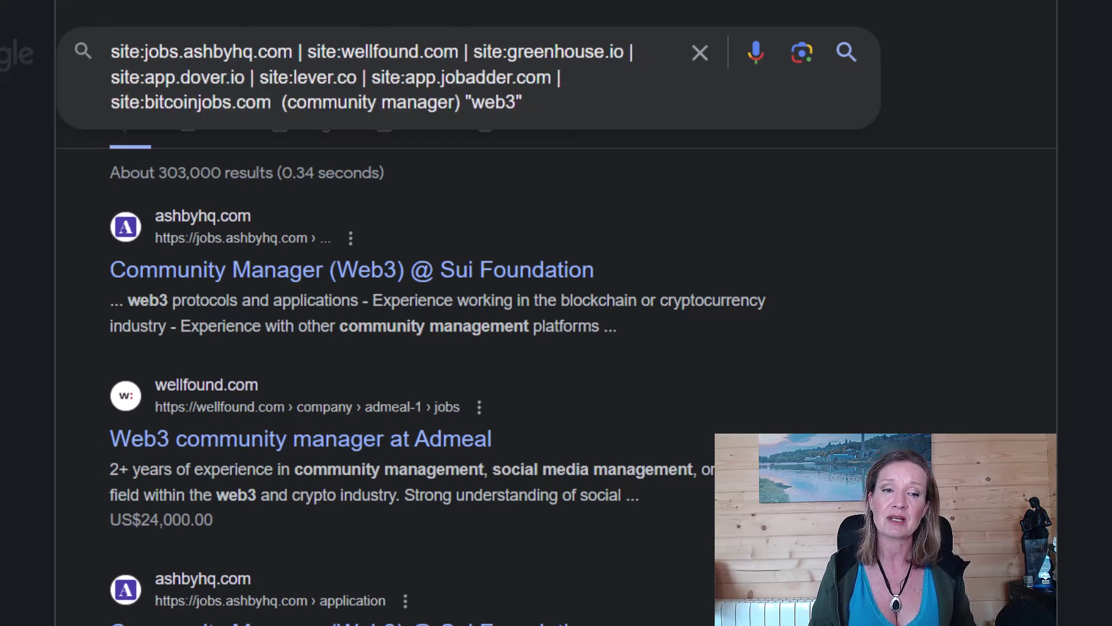
{"action": "left_click", "coordinate": [523, 102]}
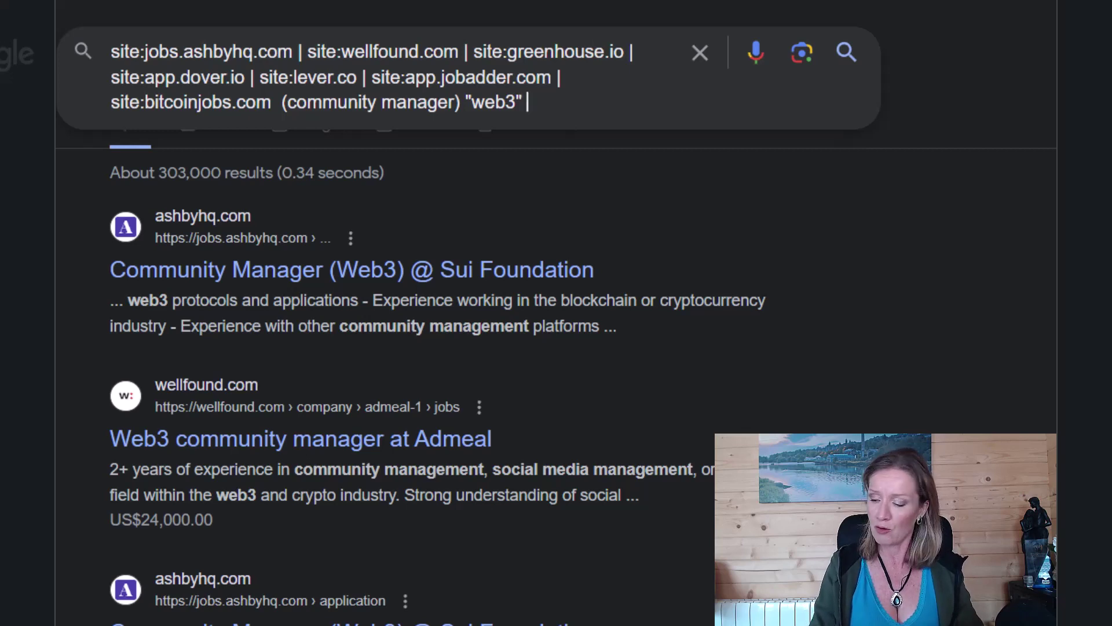
{"action": "type", "text": "a"}
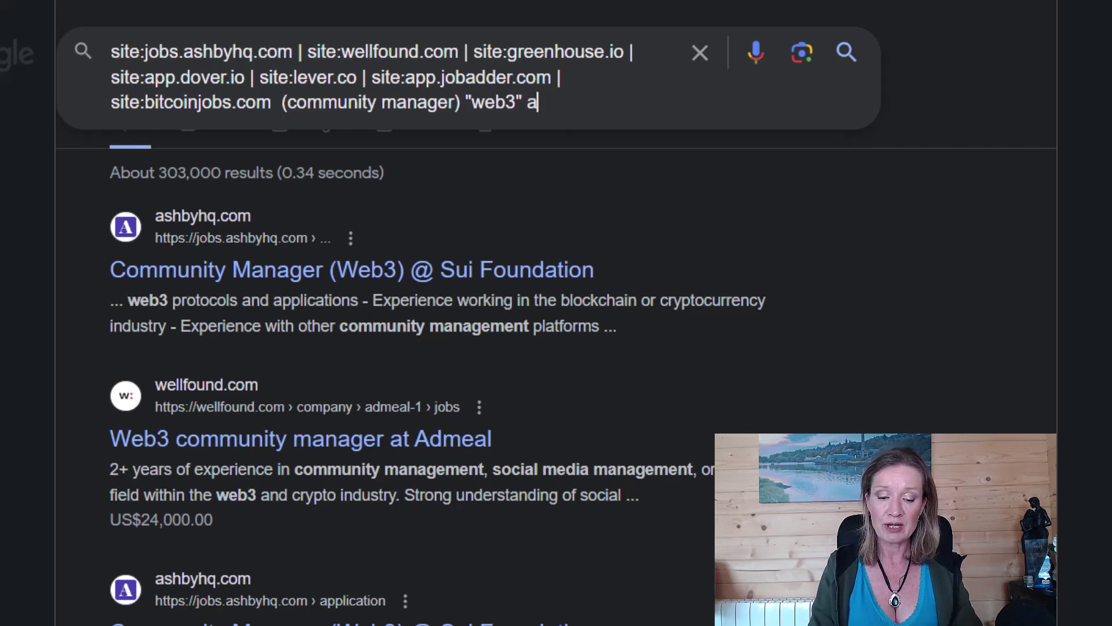
{"action": "type", "text": "fter"}
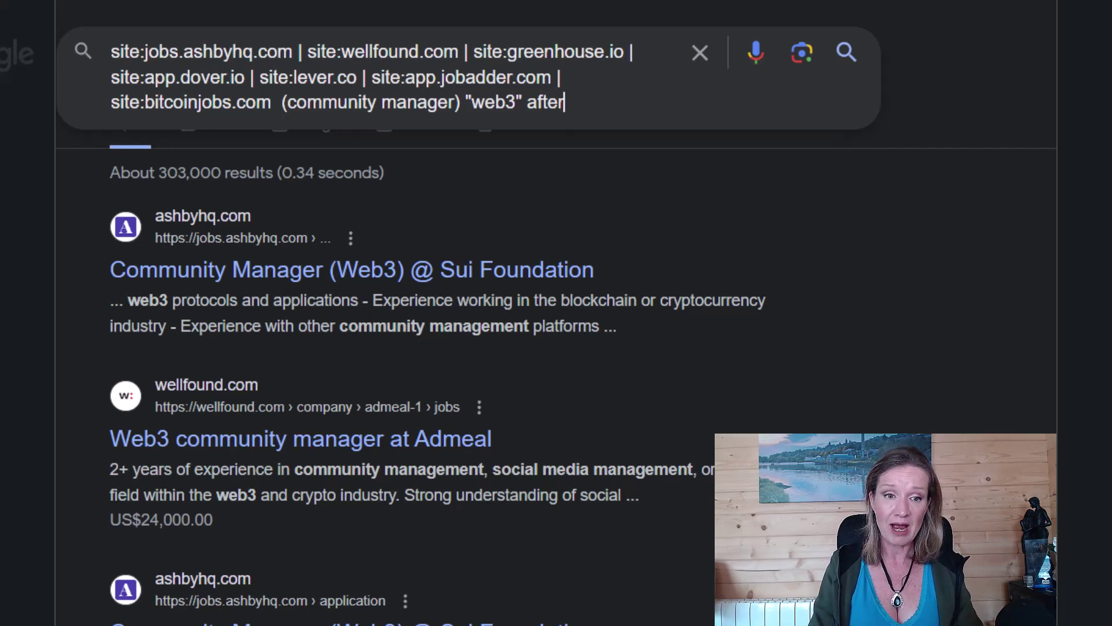
{"action": "type", "text": ":"}
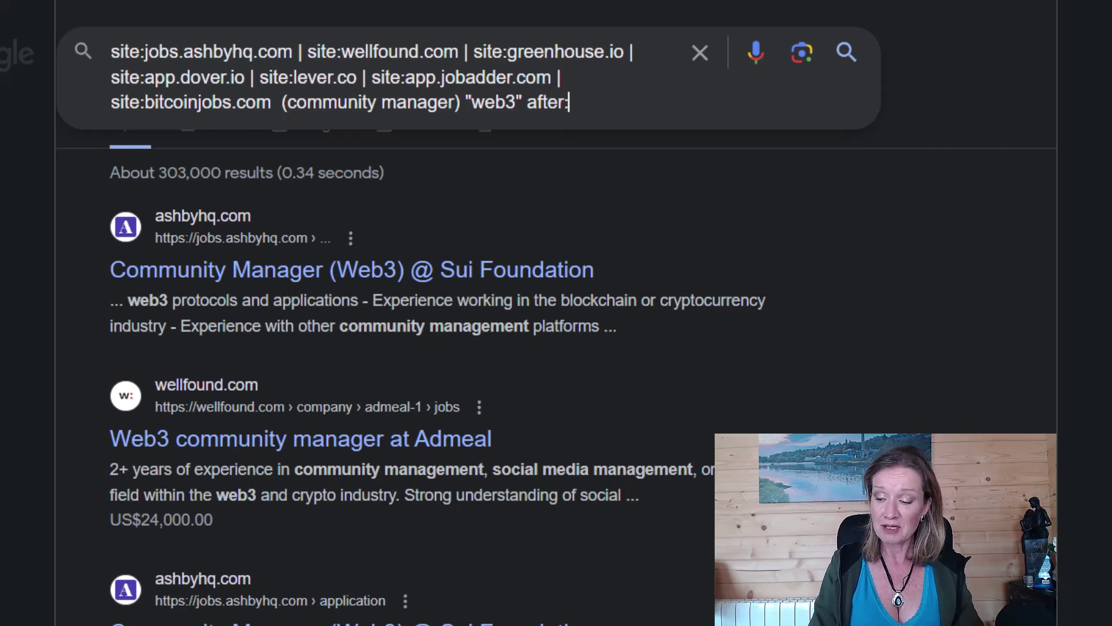
{"action": "type", "text": "2023"}
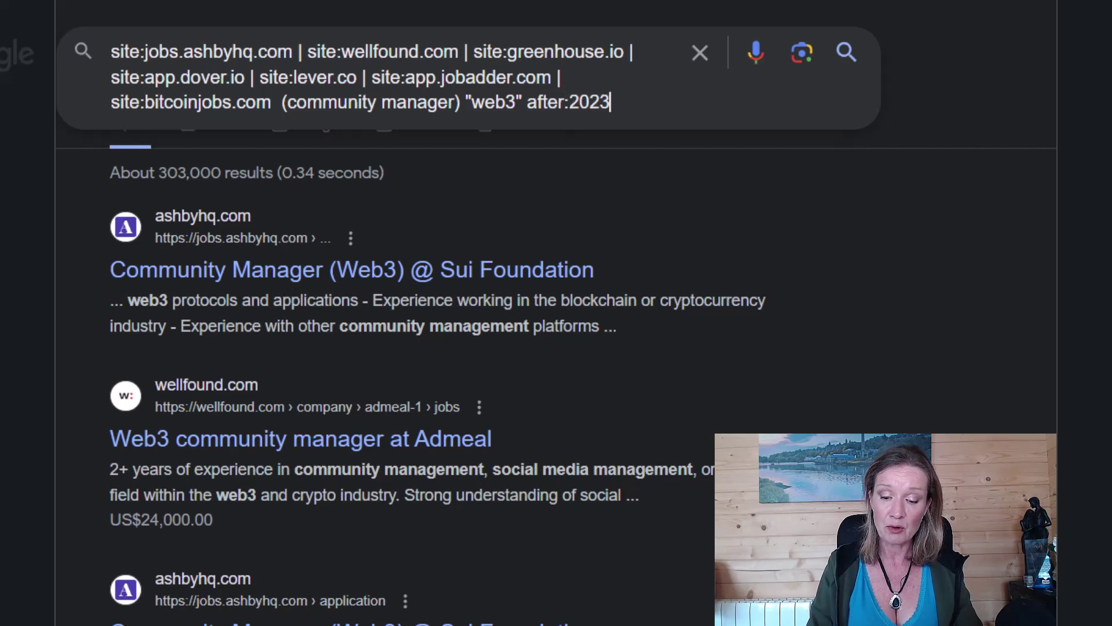
{"action": "type", "text": "_"}
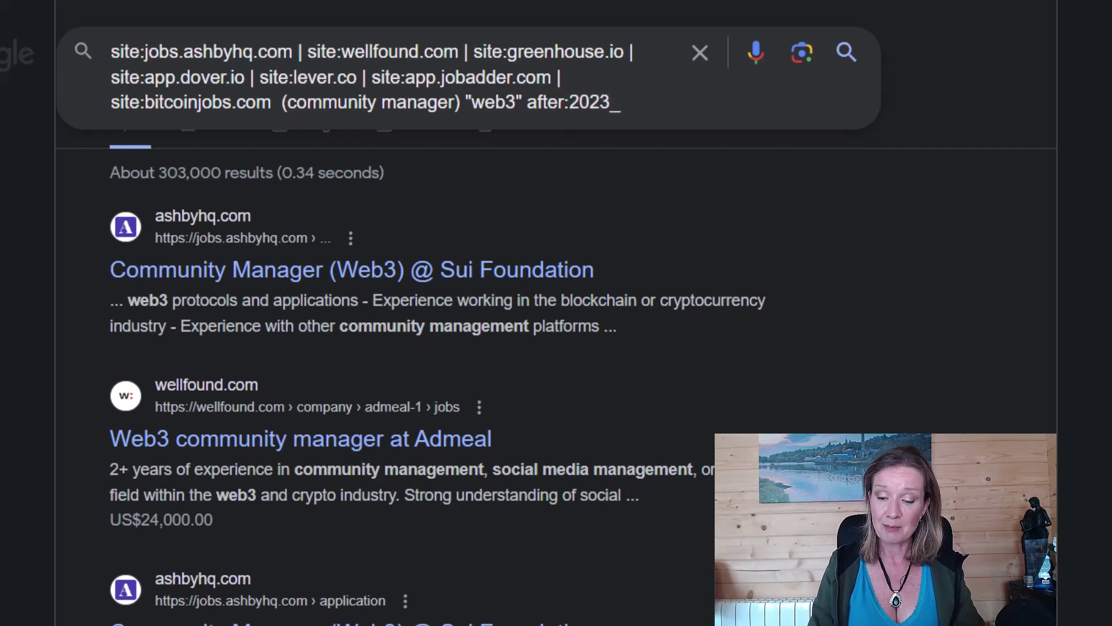
{"action": "key", "text": "BackSpace"}
{"action": "type", "text": "-5-"}
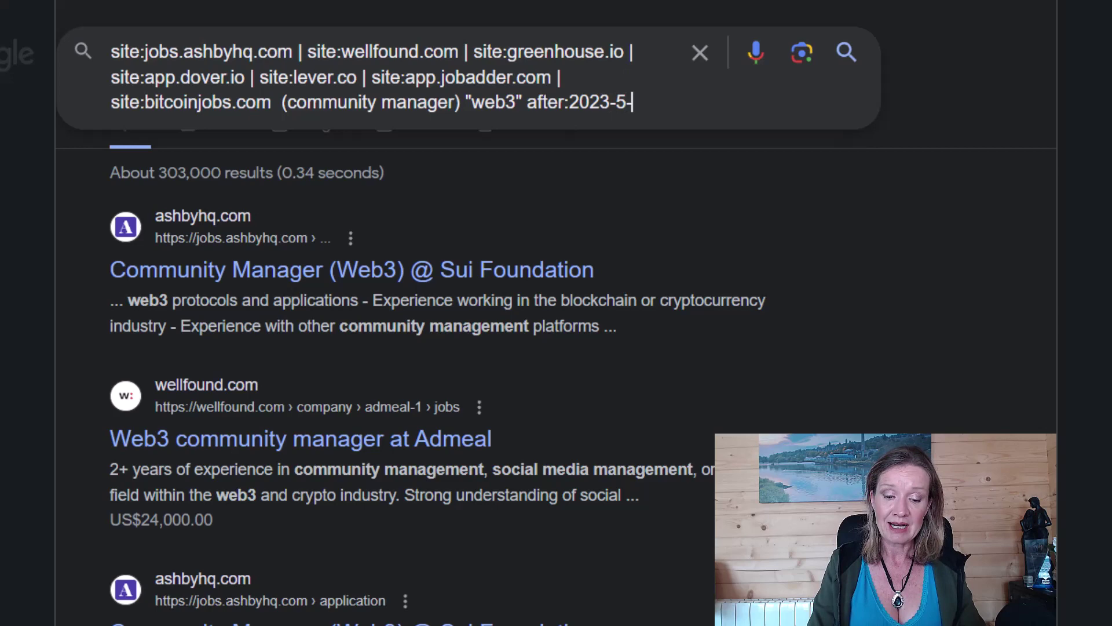
{"action": "type", "text": "16"}
{"action": "key", "text": "Return"}
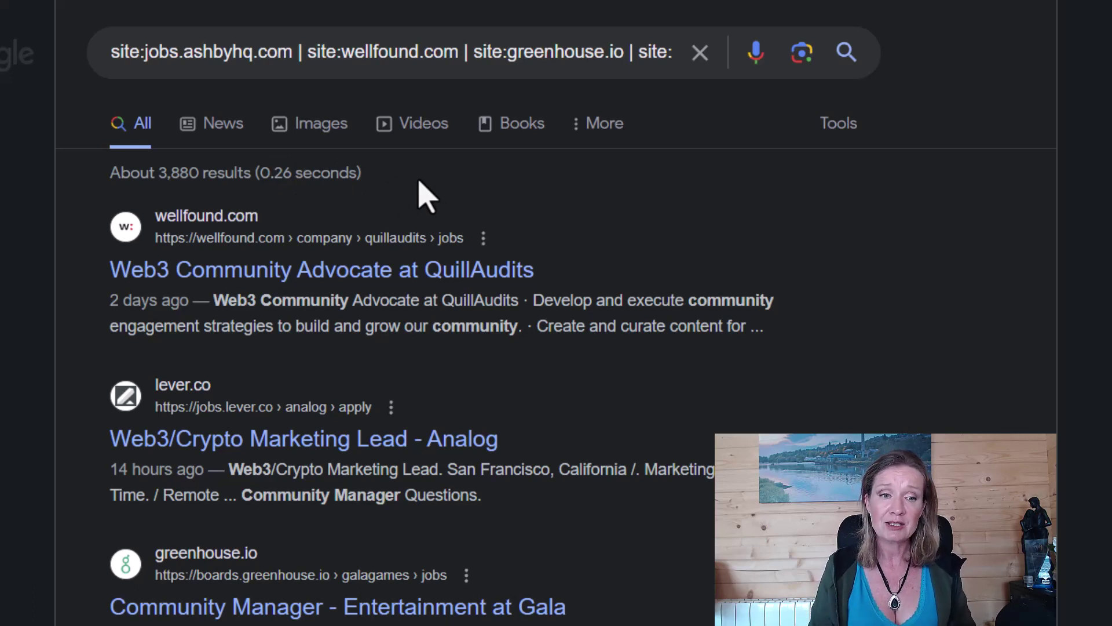
{"action": "left_click", "coordinate": [365, 284]}
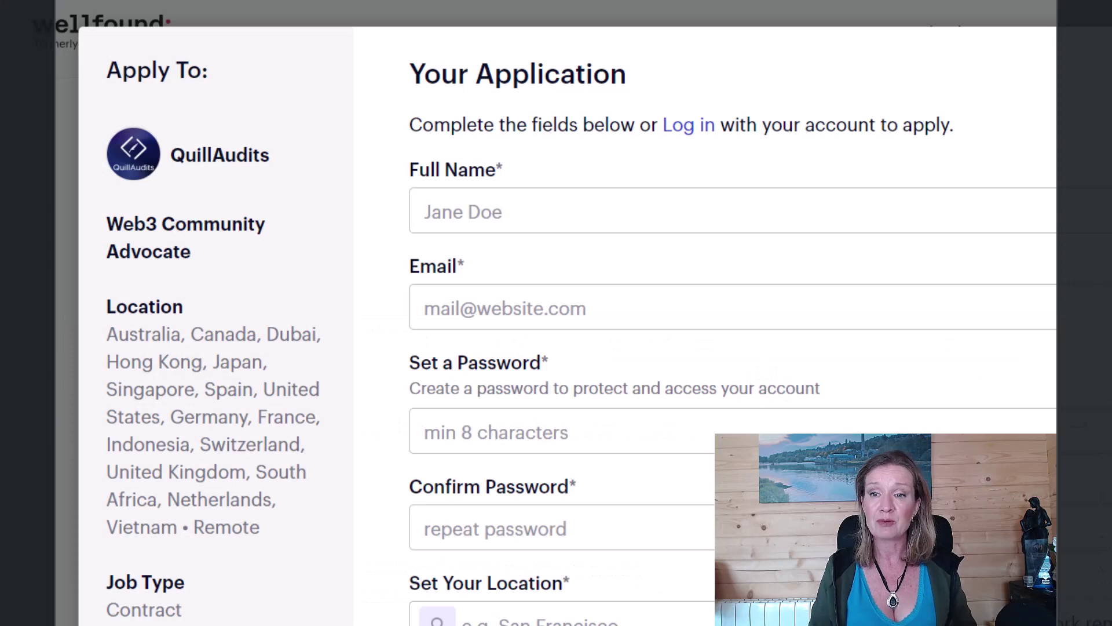
{"action": "key", "text": "Escape"}
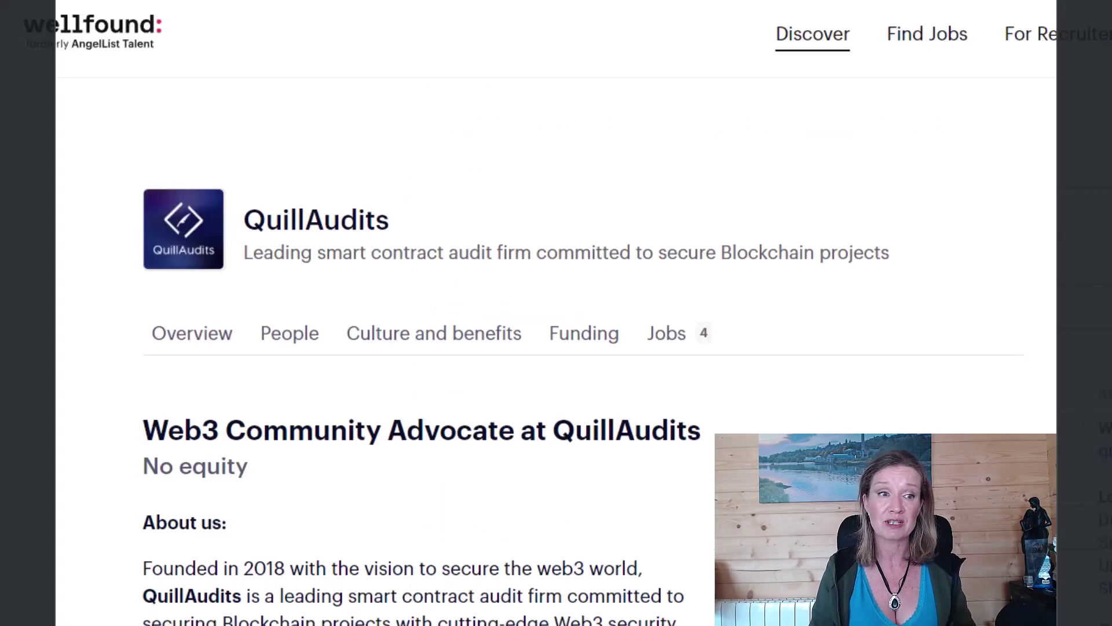
{"action": "key", "text": "alt+Left"}
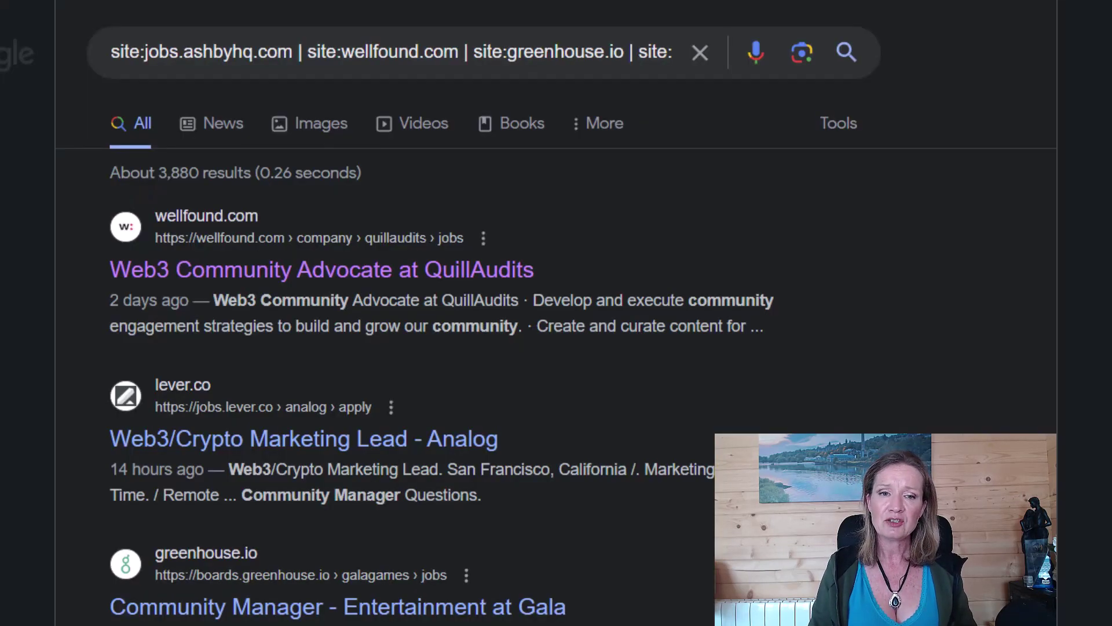
Replace 'community manager' with developer and web3 with rust in the query, then search.
{"action": "left_click", "coordinate": [545, 52]}
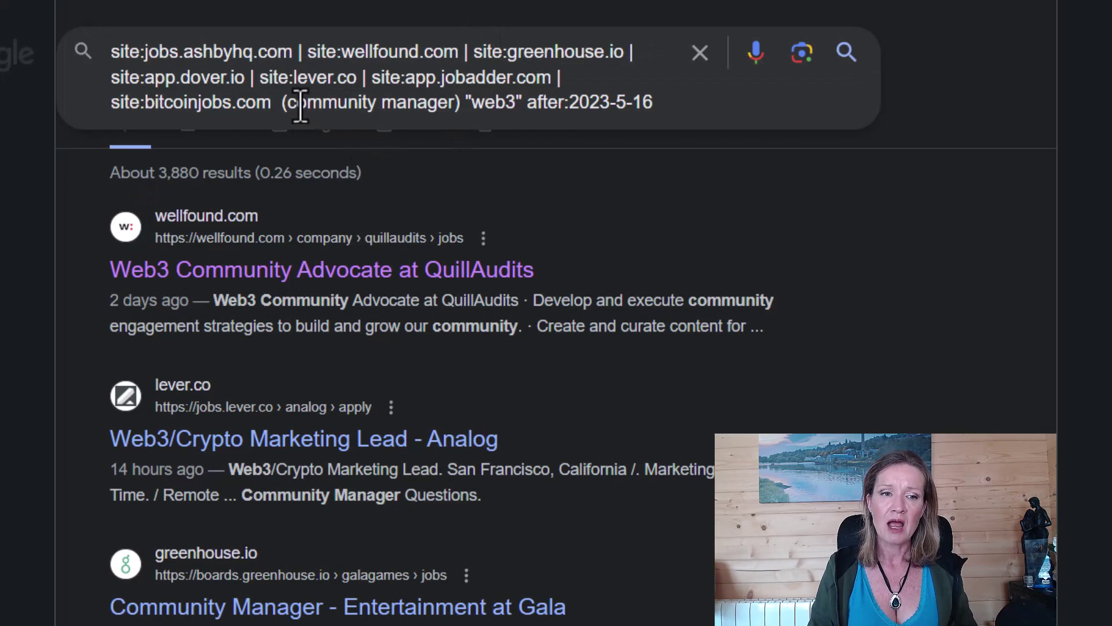
{"action": "left_click_drag", "start_coordinate": [288, 104], "coordinate": [452, 110]}
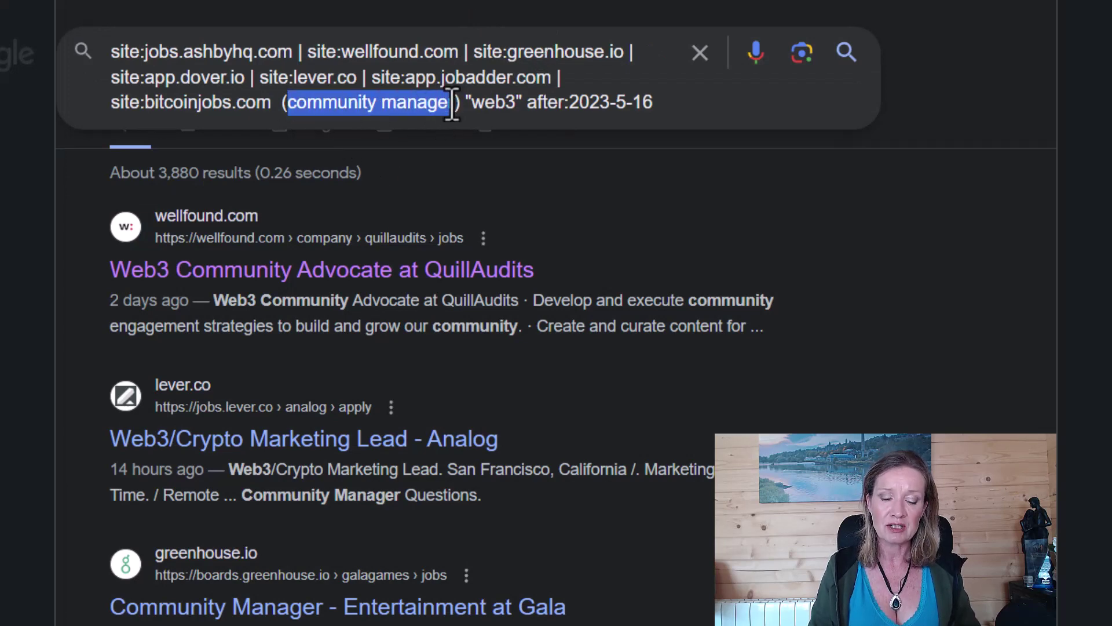
{"action": "type", "text": "deve"}
{"action": "type", "text": "lop"}
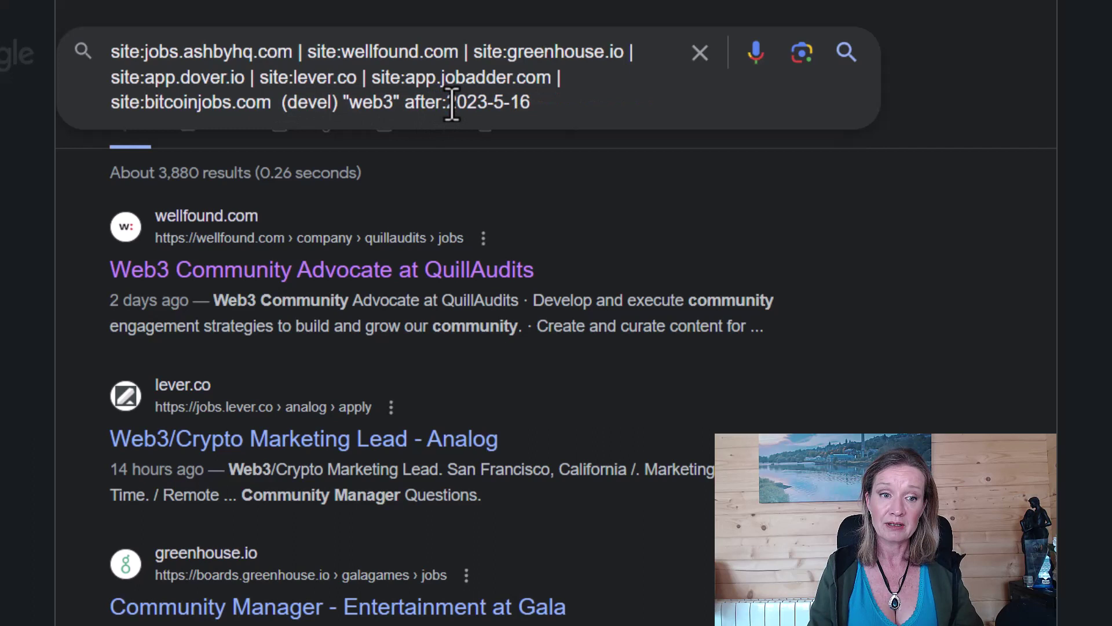
{"action": "type", "text": "er"}
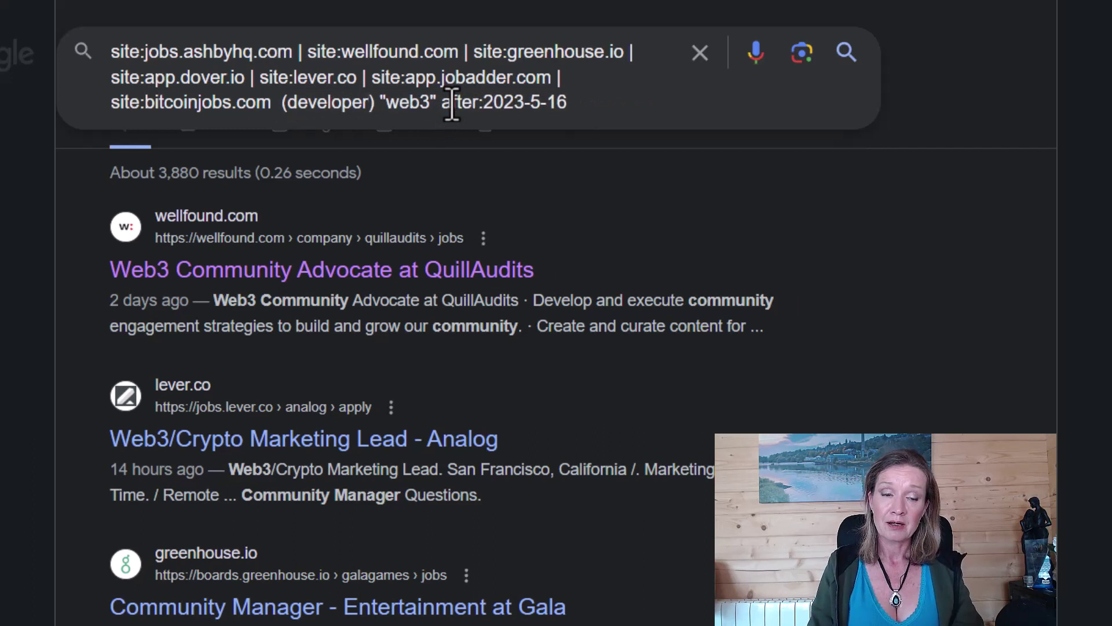
{"action": "left_click_drag", "start_coordinate": [430, 103], "coordinate": [385, 103]}
{"action": "type", "text": "rust"}
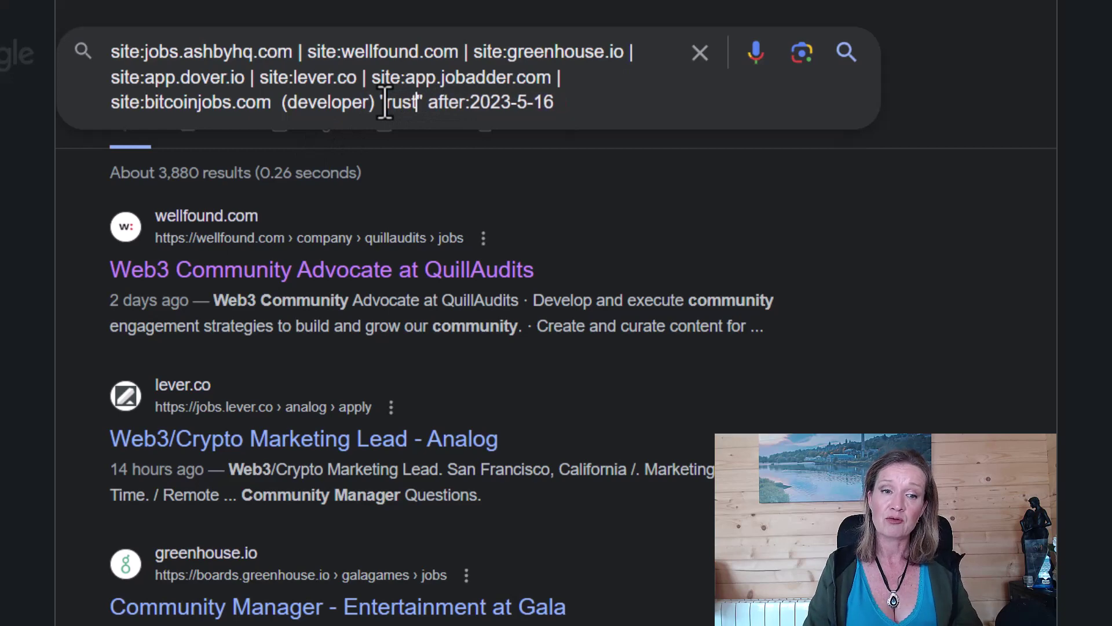
{"action": "left_click", "coordinate": [597, 107]}
{"action": "key", "text": "Return"}
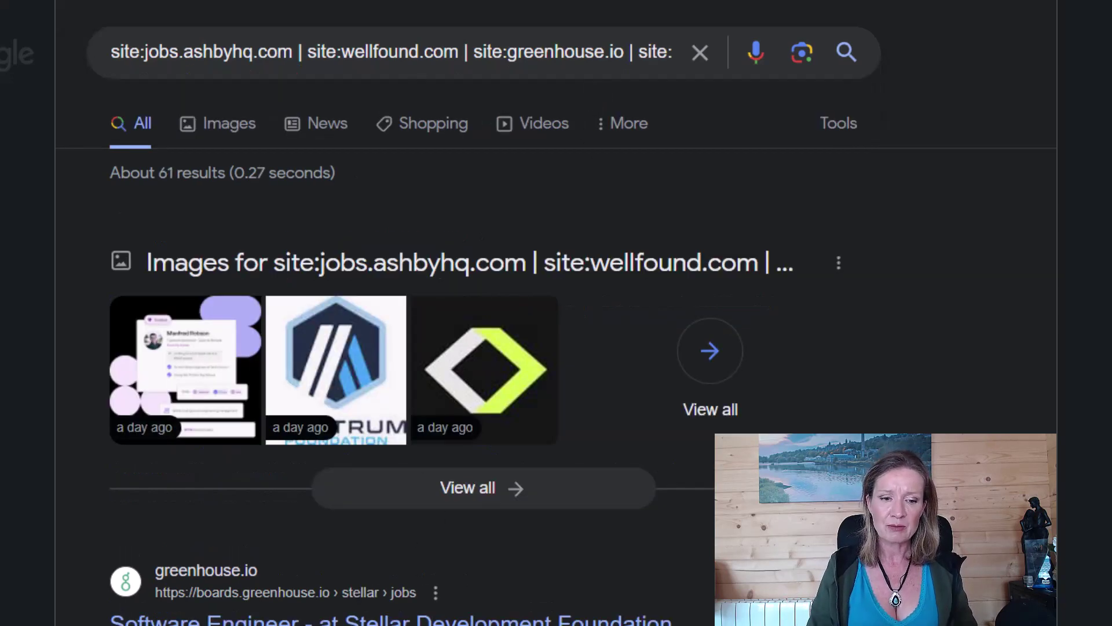
{"action": "scroll", "coordinate": [405, 347], "scroll_direction": "down", "scroll_amount": 15}
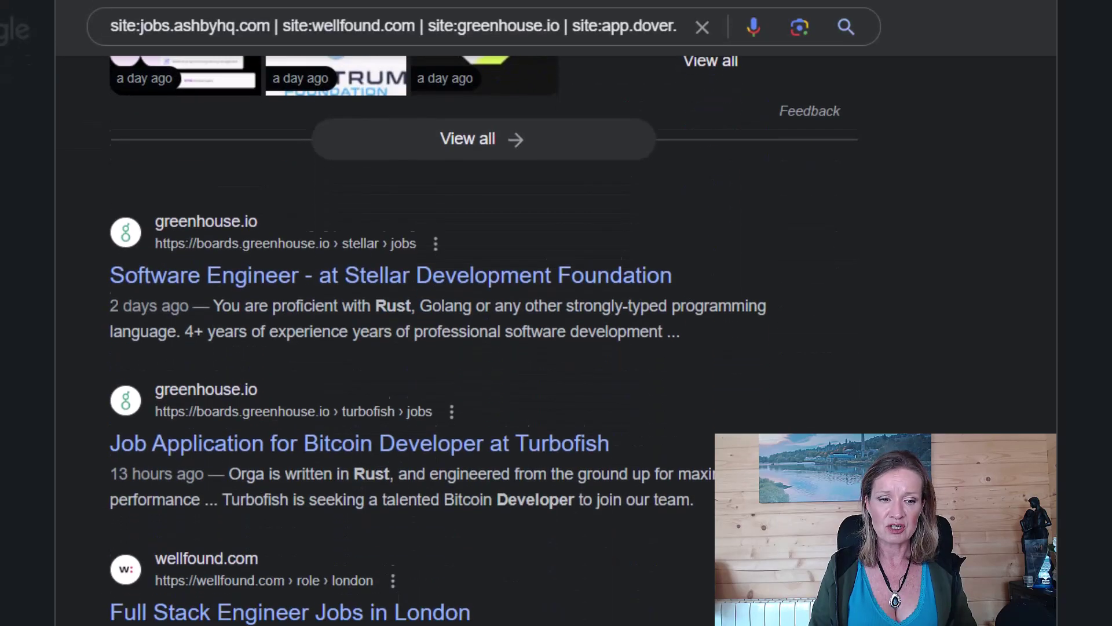
{"action": "scroll", "coordinate": [405, 348], "scroll_direction": "up", "scroll_amount": 12}
{"action": "scroll", "coordinate": [405, 348], "scroll_direction": "up", "scroll_amount": 4}
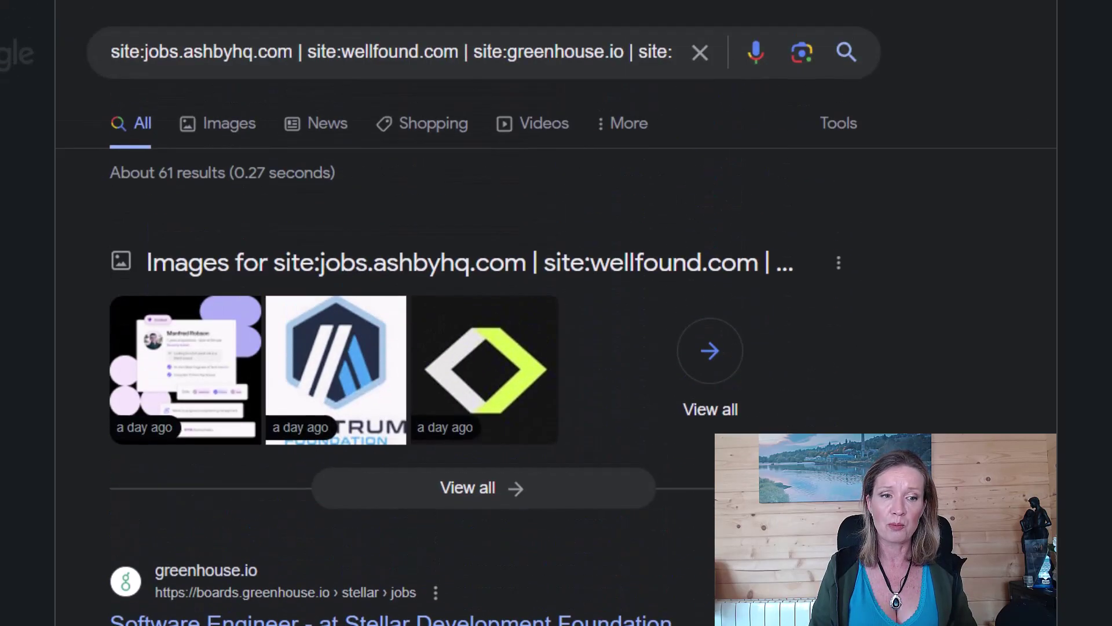